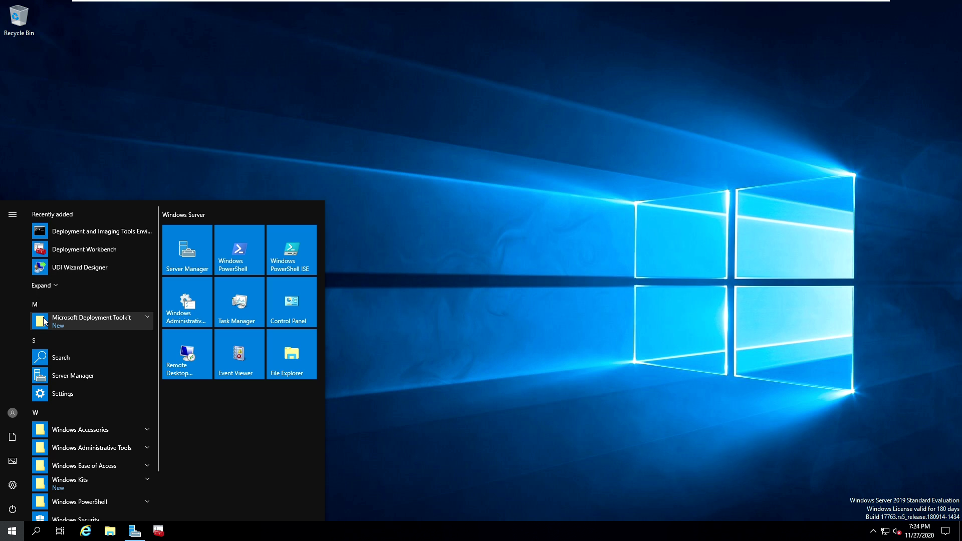
# Step: Open Deployment Workbench from the Microsoft Deployment Toolkit, maximize its window, collapse the Deployment Workbench actions and narrow the Actions pane
pyautogui.click(147, 317)
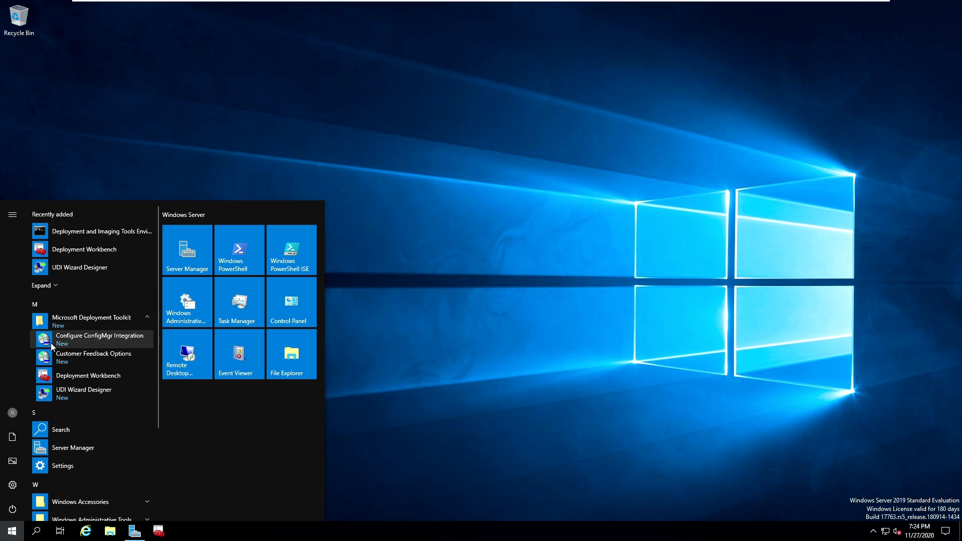
pyautogui.click(66, 376)
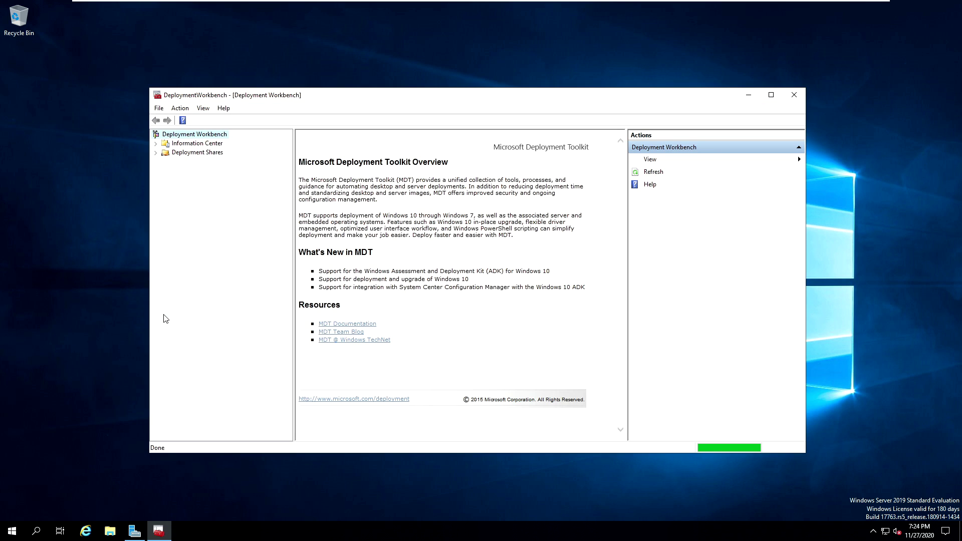
pyautogui.click(772, 96)
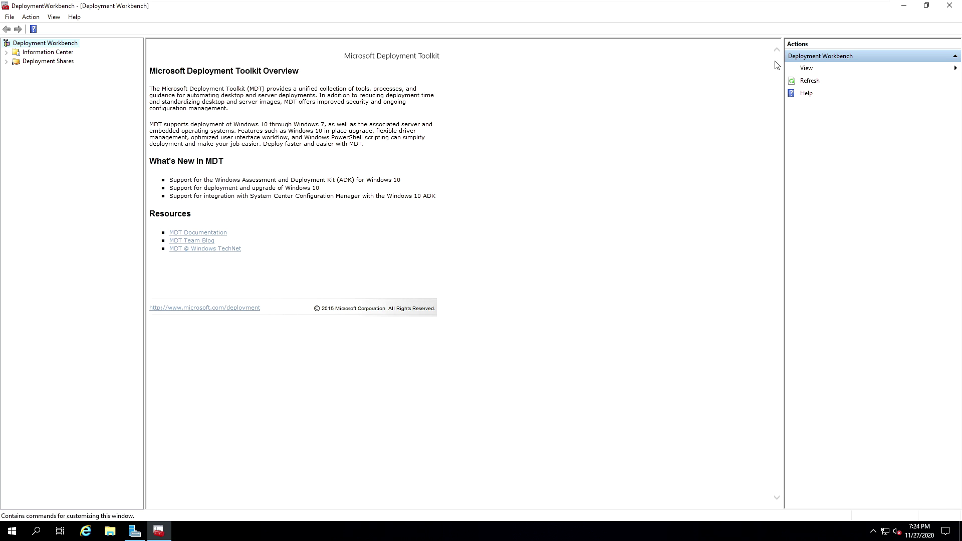
pyautogui.click(954, 56)
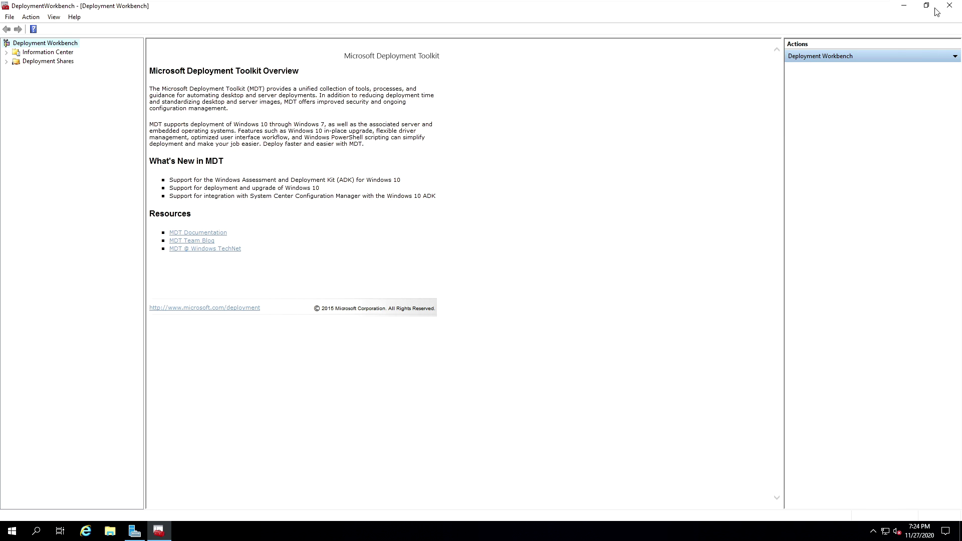
pyautogui.moveTo(782, 46); pyautogui.dragTo(911, 46)
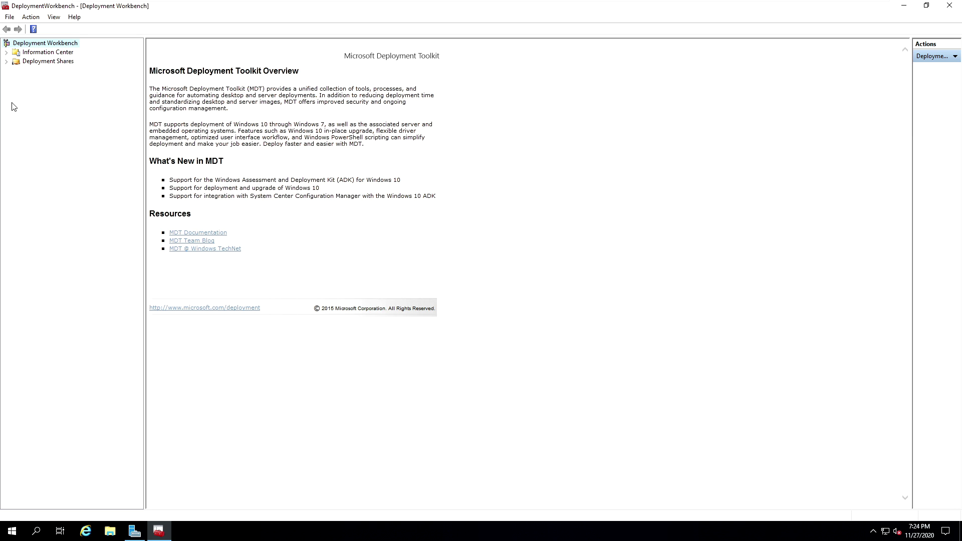
# Step: Start a new deployment share with the default path C:\DeploymentShare and the share name DeploymentShare$
pyautogui.click(32, 62)
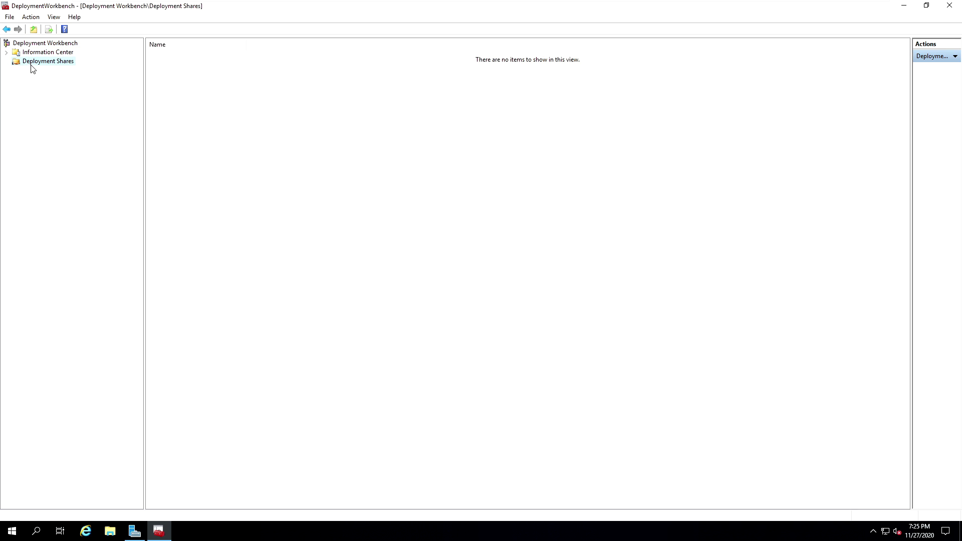
pyautogui.rightClick(31, 65)
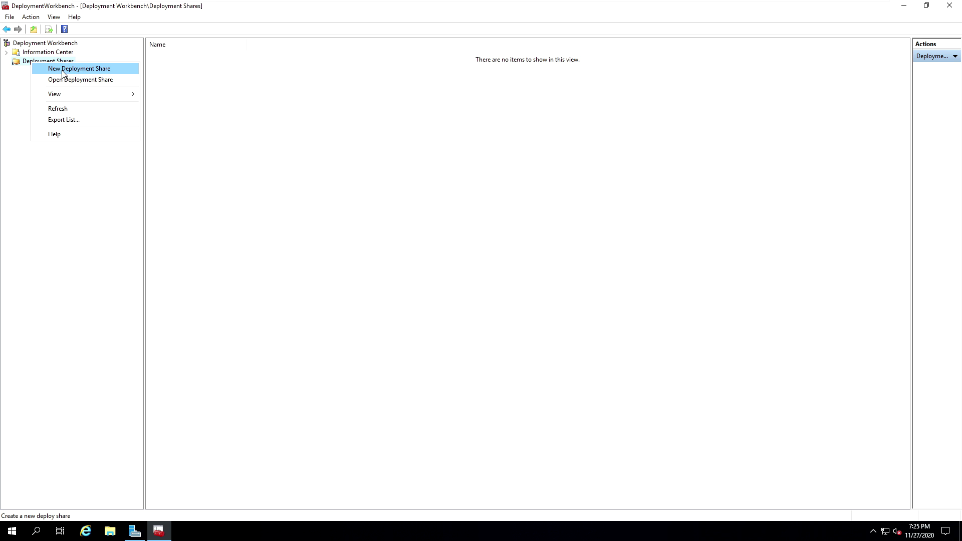
pyautogui.click(80, 70)
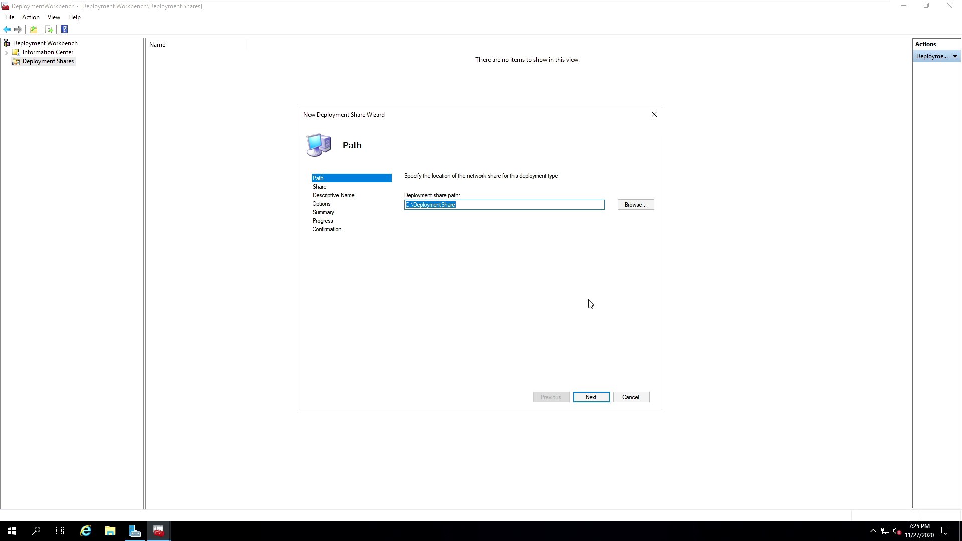
pyautogui.click(594, 399)
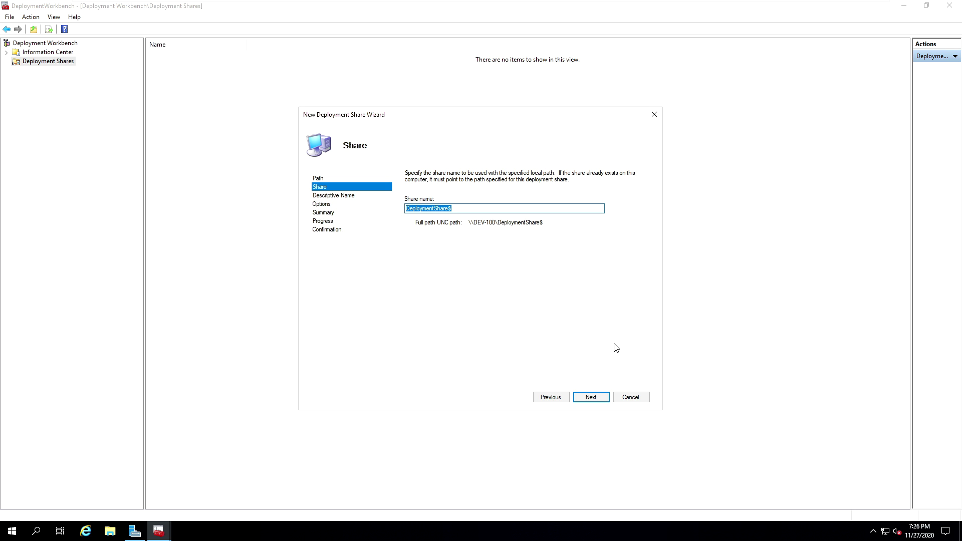
pyautogui.click(591, 397)
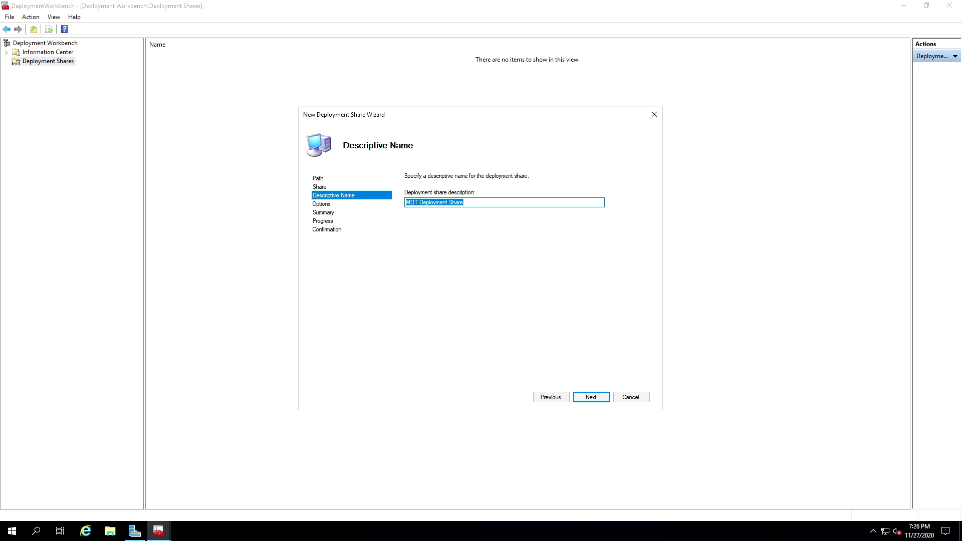
# Step: Set the deployment share description to TECHAKIN DEPLOYMENT SHARE
pyautogui.write('TE')
pyautogui.write('CHAKIN DEPLOYMENT SHARE')
pyautogui.click(591, 398)
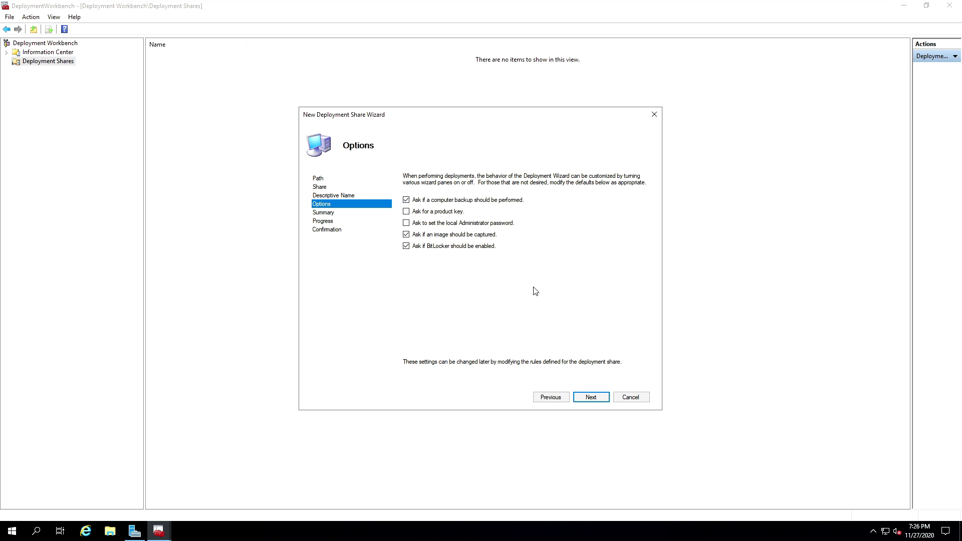
# Step: Keep the default deployment options, create the deployment share and finish the wizard
pyautogui.click(590, 397)
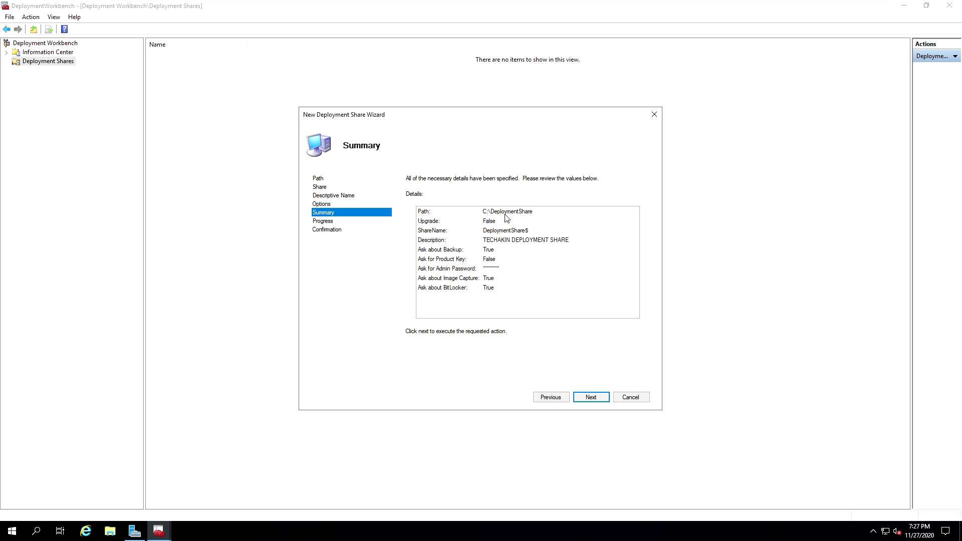
pyautogui.click(590, 398)
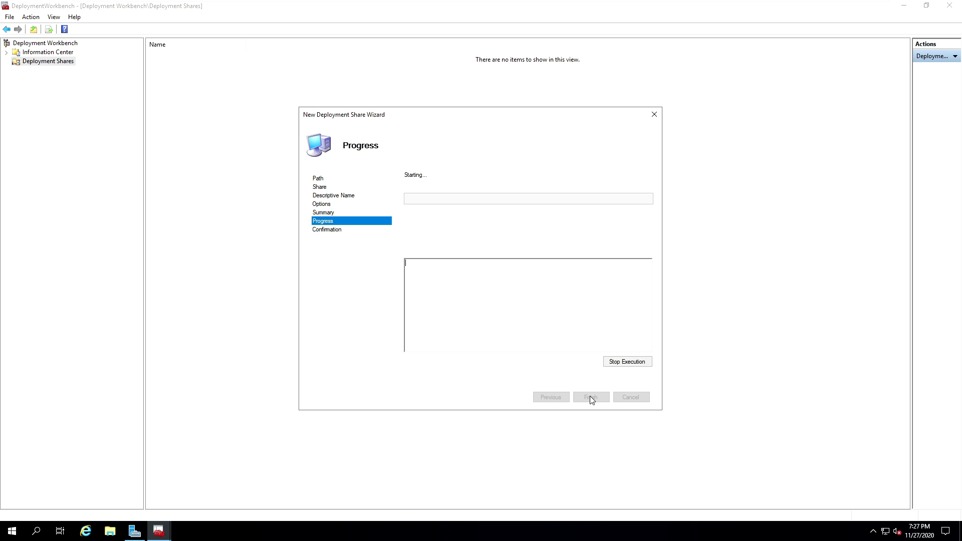
pyautogui.moveTo(438, 347); pyautogui.dragTo(395, 345)
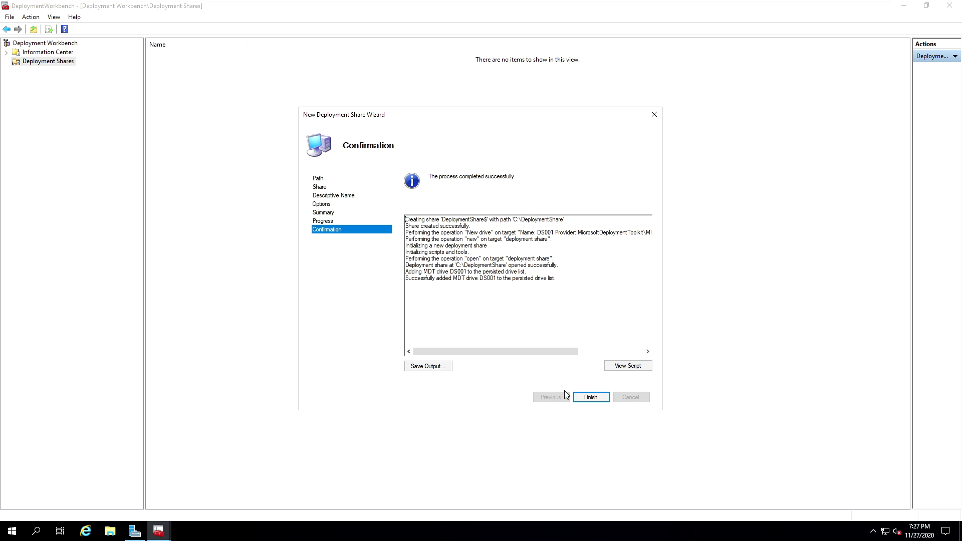
pyautogui.click(590, 397)
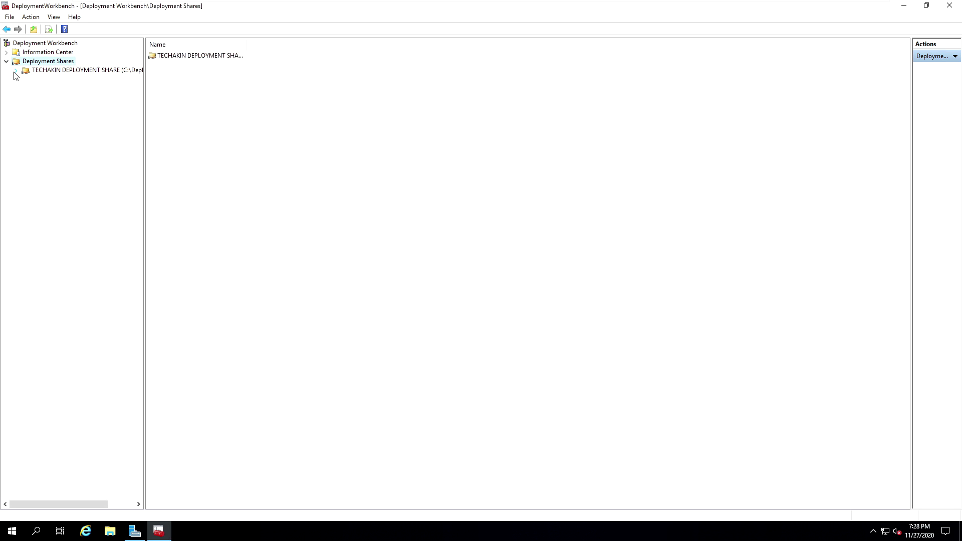
# Step: Expand the TECHAKIN deployment share and look through its nodes from Operating Systems down to Monitoring
pyautogui.click(18, 71)
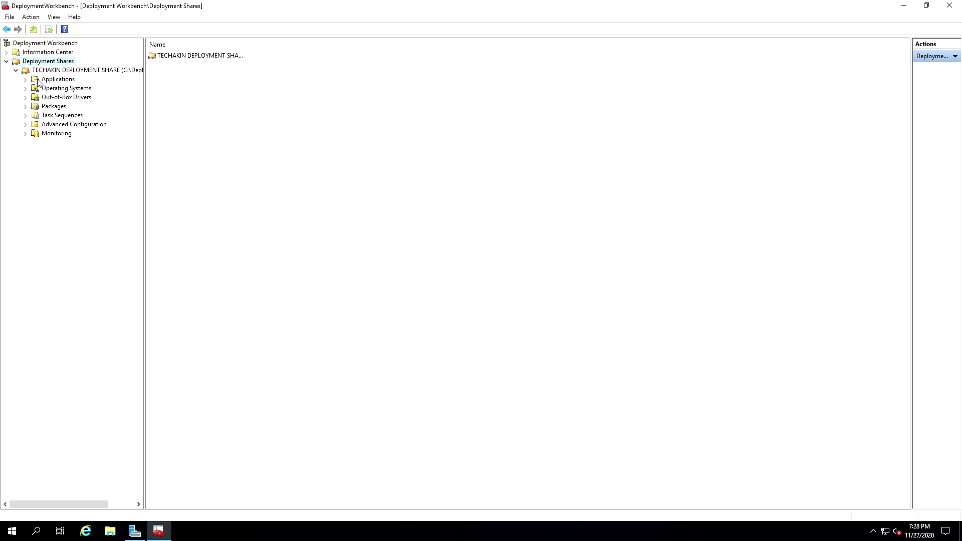
pyautogui.click(50, 88)
pyautogui.click(49, 99)
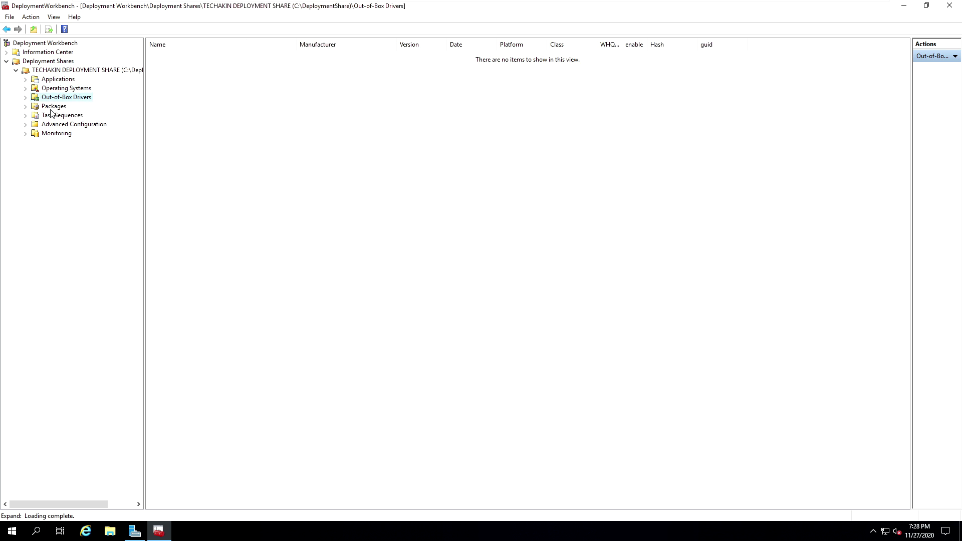
pyautogui.click(52, 106)
pyautogui.click(46, 117)
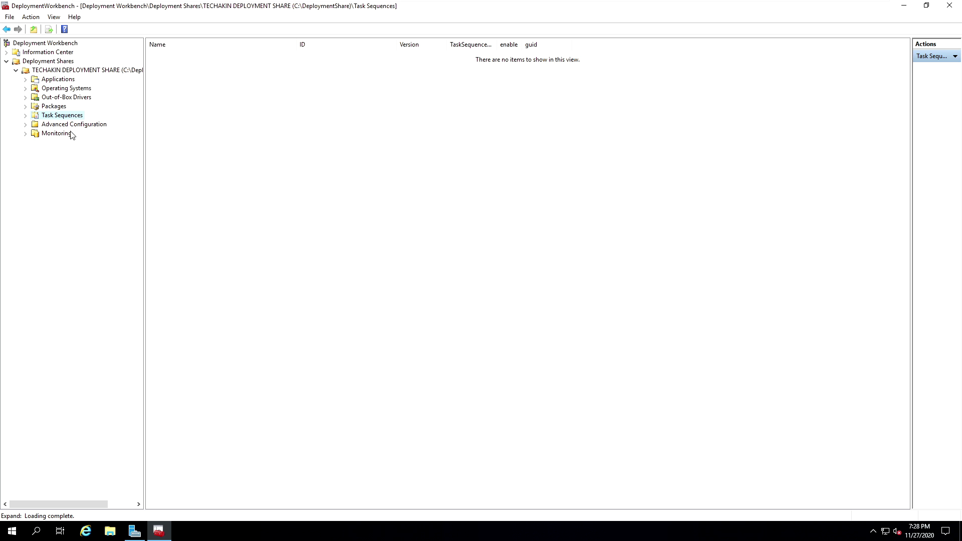
pyautogui.click(61, 125)
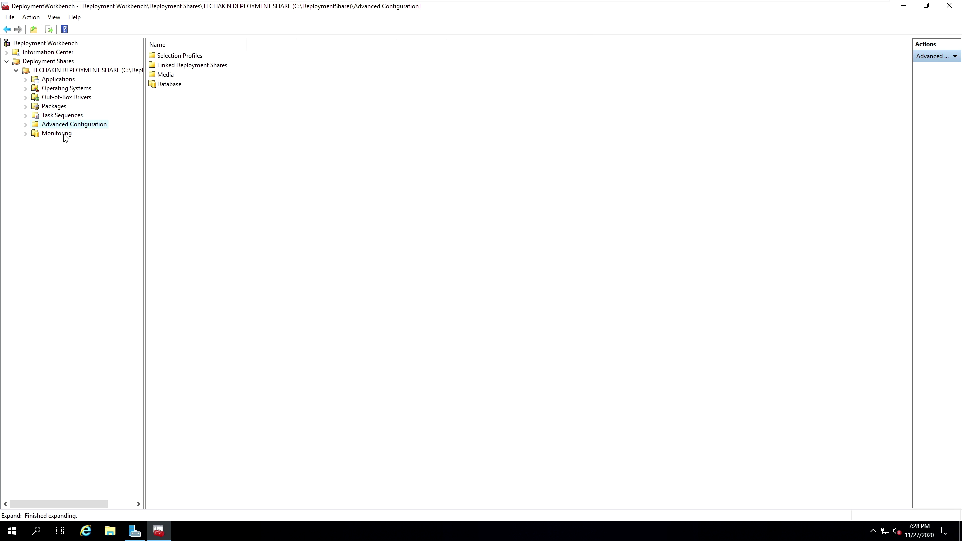
pyautogui.click(52, 134)
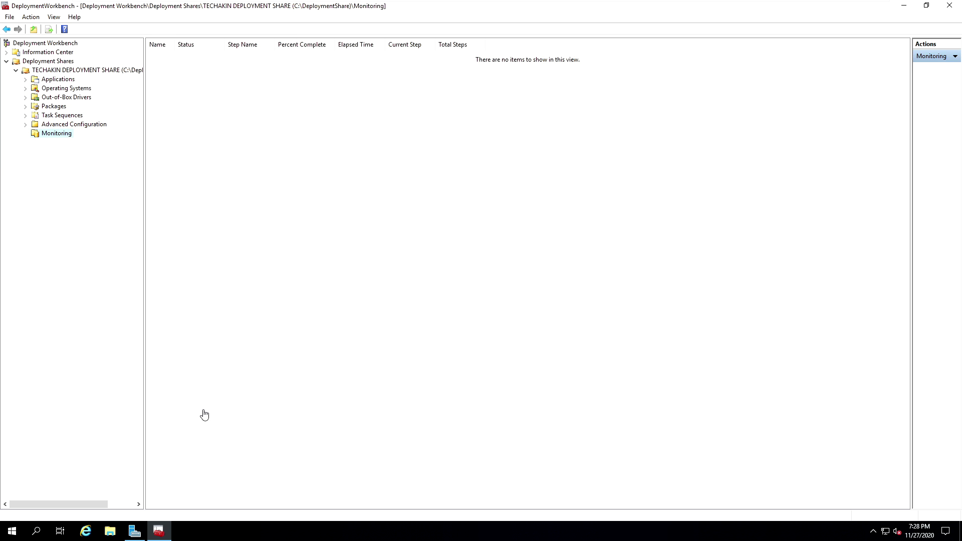
# Step: Switch to File Explorer and open the DeploymentShare folder on Local Disk (C:)
pyautogui.click(111, 534)
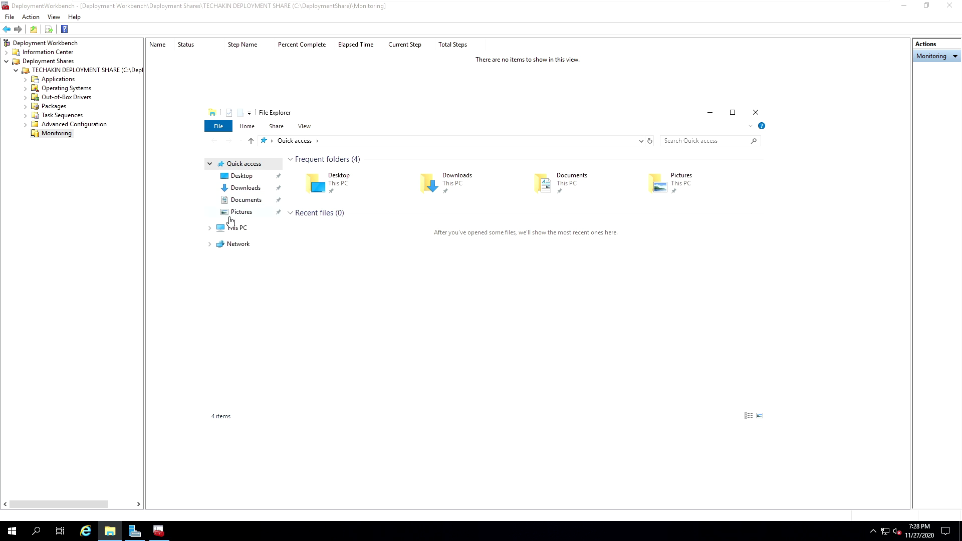
pyautogui.click(234, 228)
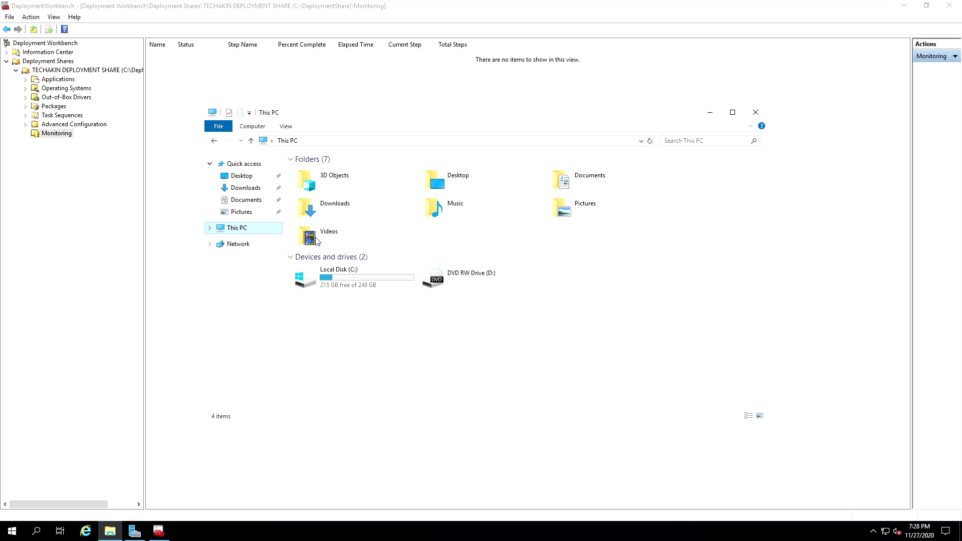
pyautogui.doubleClick(363, 285)
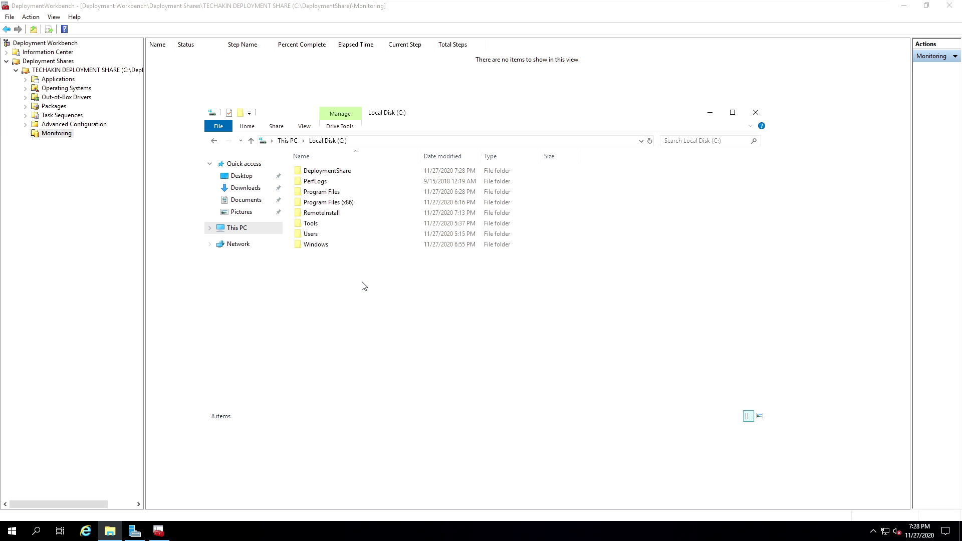
pyautogui.click(329, 175)
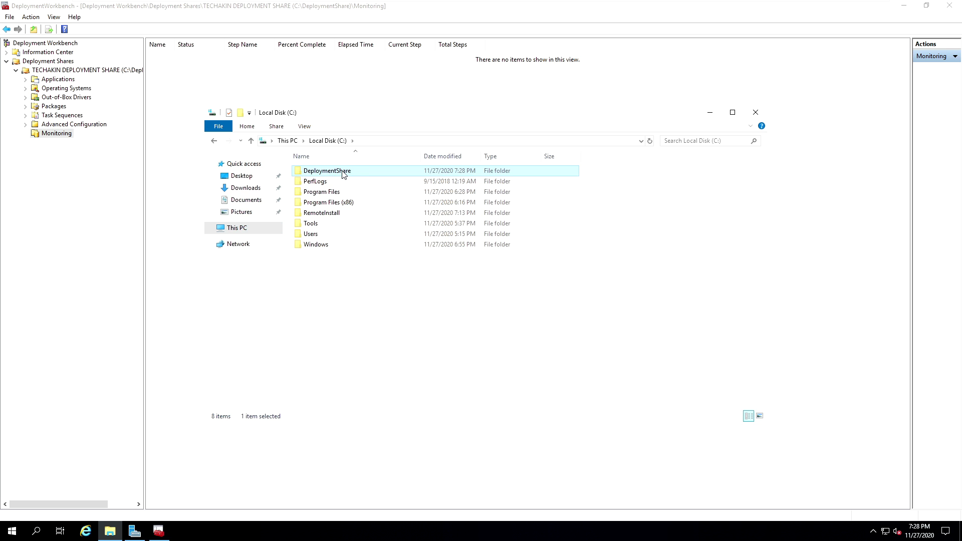
pyautogui.doubleClick(342, 173)
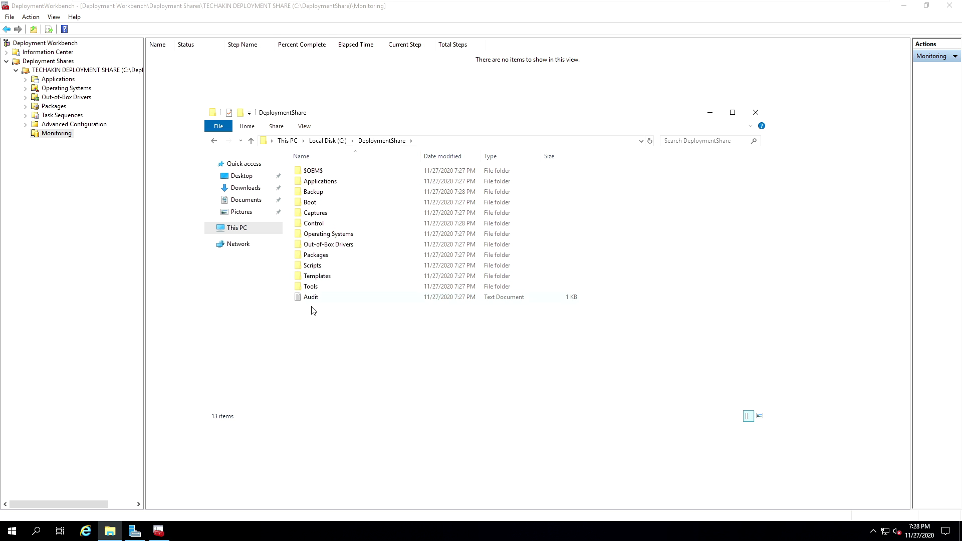
# Step: Examine the contents of the Boot and Operating Systems folders inside DeploymentShare
pyautogui.click(326, 183)
pyautogui.click(310, 203)
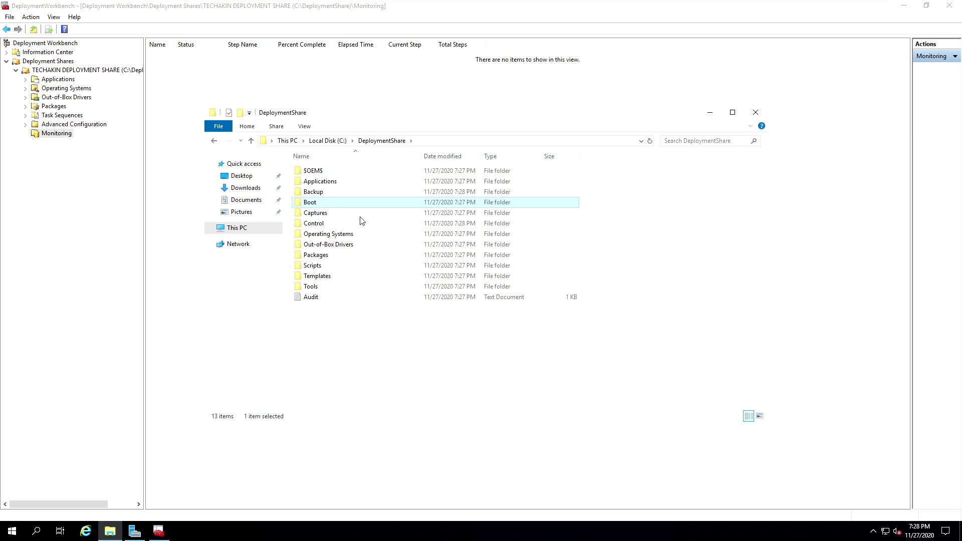
pyautogui.doubleClick(322, 204)
pyautogui.hotkey('alt', 'Left')
pyautogui.doubleClick(329, 235)
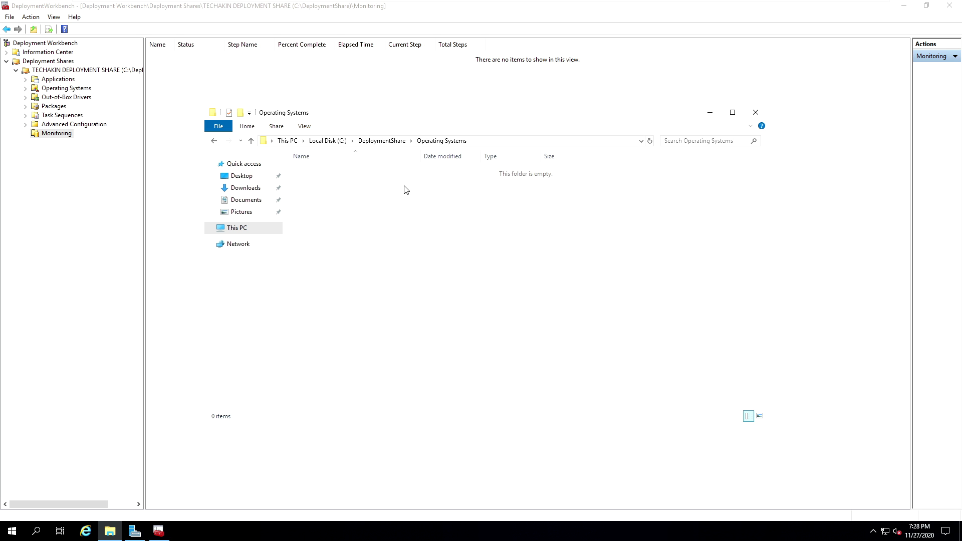
pyautogui.hotkey('alt', 'Left')
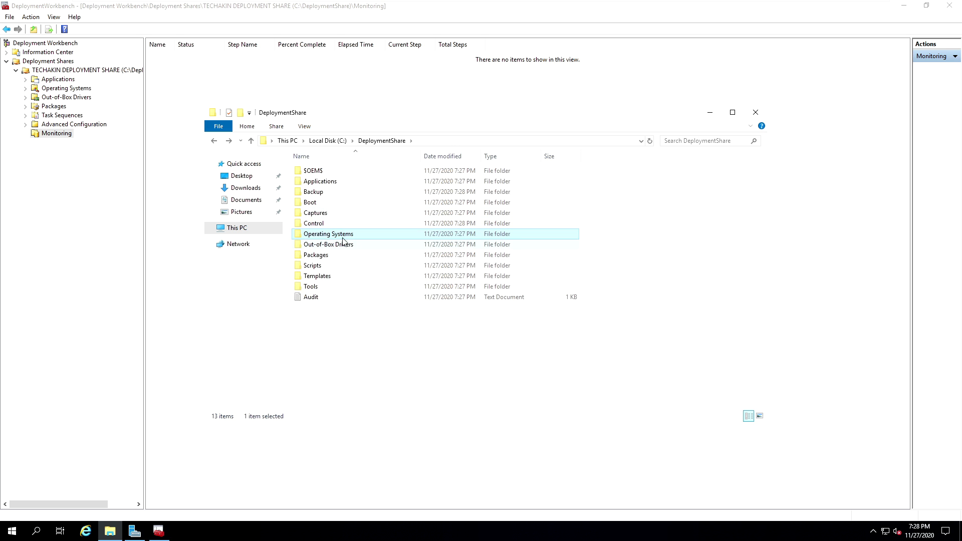
# Step: Look through the script files in the Scripts folder of DeploymentShare
pyautogui.doubleClick(330, 266)
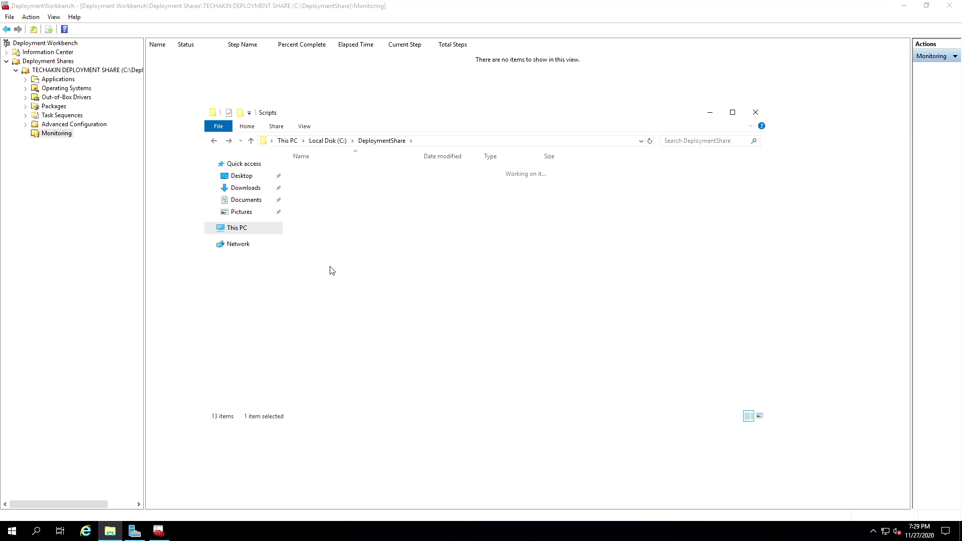
pyautogui.scroll(-2, 349, 242)
pyautogui.scroll(-20, 349, 243)
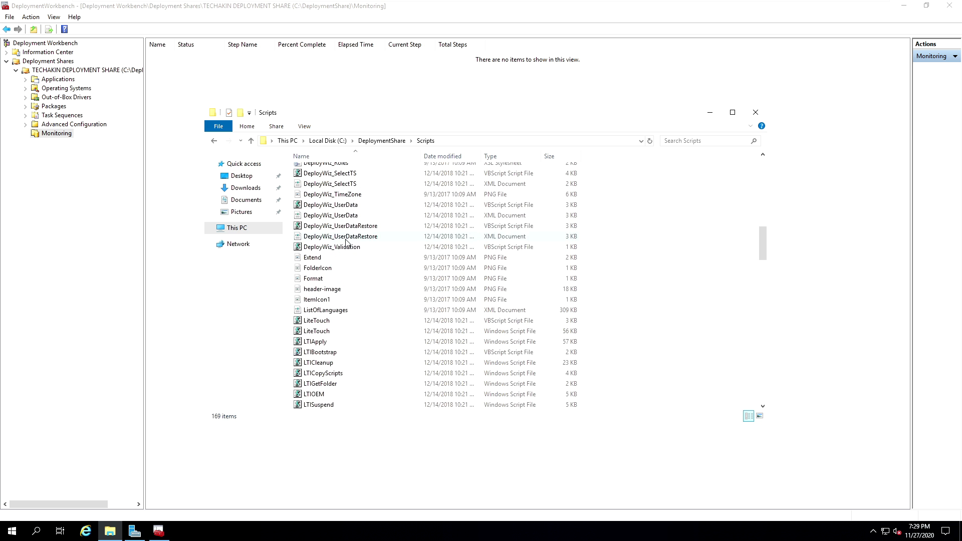
pyautogui.scroll(-8, 345, 239)
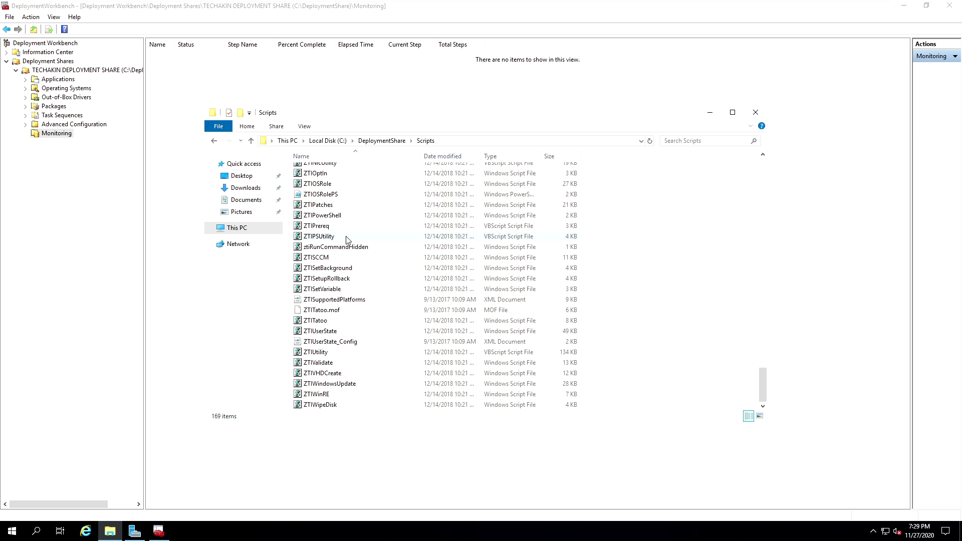
pyautogui.scroll(20, 355, 396)
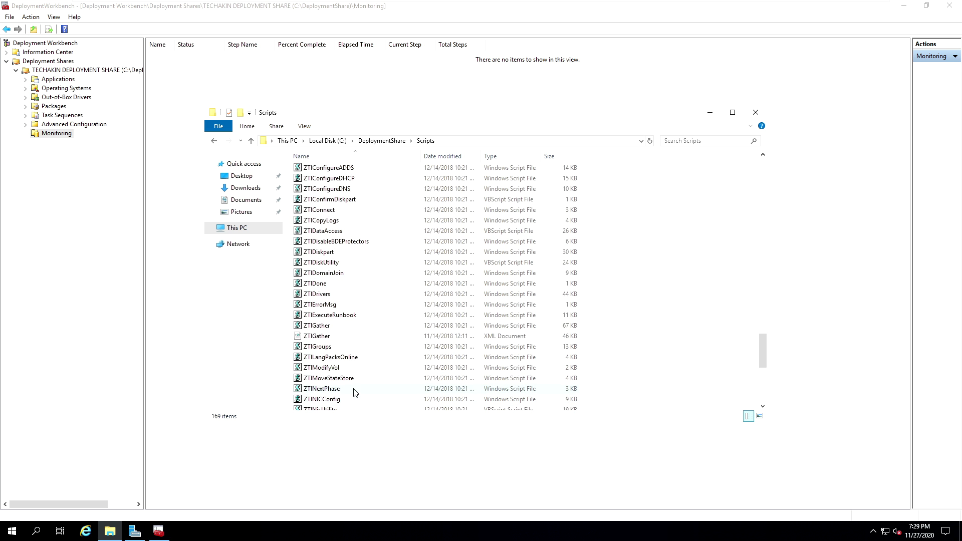
pyautogui.scroll(18, 355, 353)
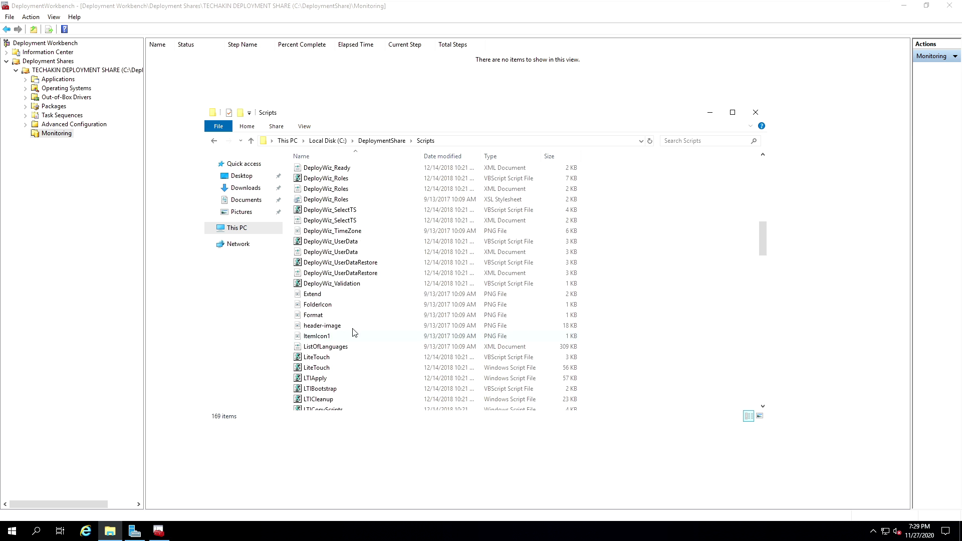
# Step: Close File Explorer and select the share's Operating Systems node in Deployment Workbench
pyautogui.click(754, 113)
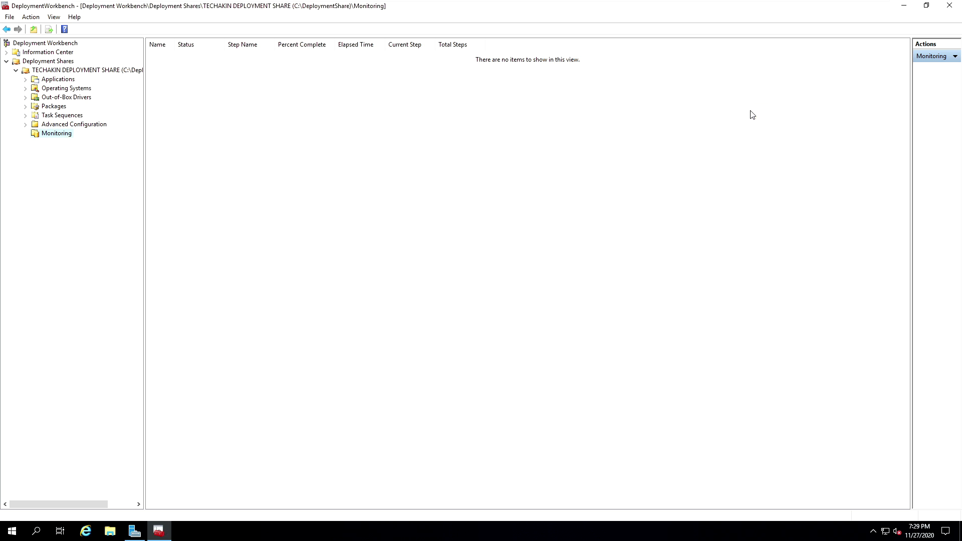
pyautogui.click(58, 89)
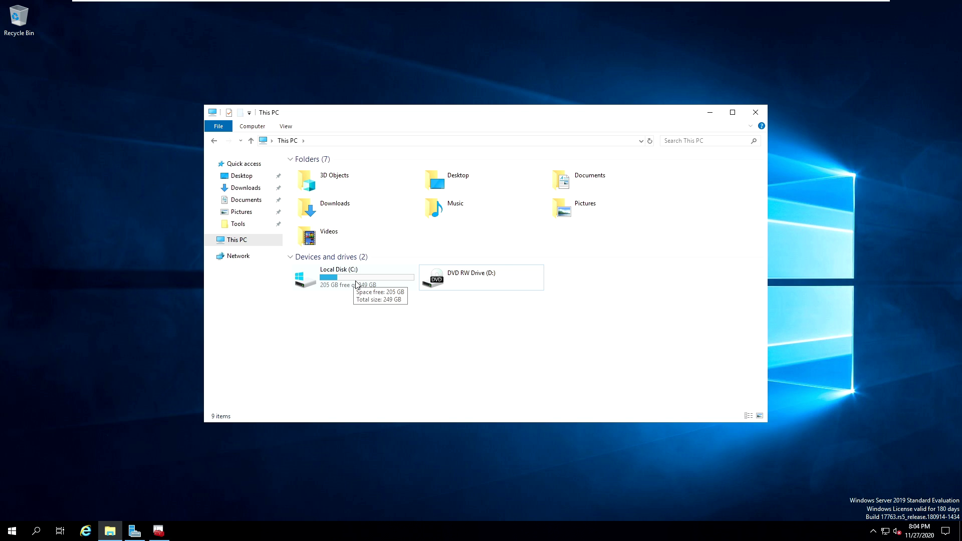
# Step: Open the Tools folder on Local Disk (C:) and look over its Windows 7, 8.1 and 10 disc images
pyautogui.doubleClick(357, 283)
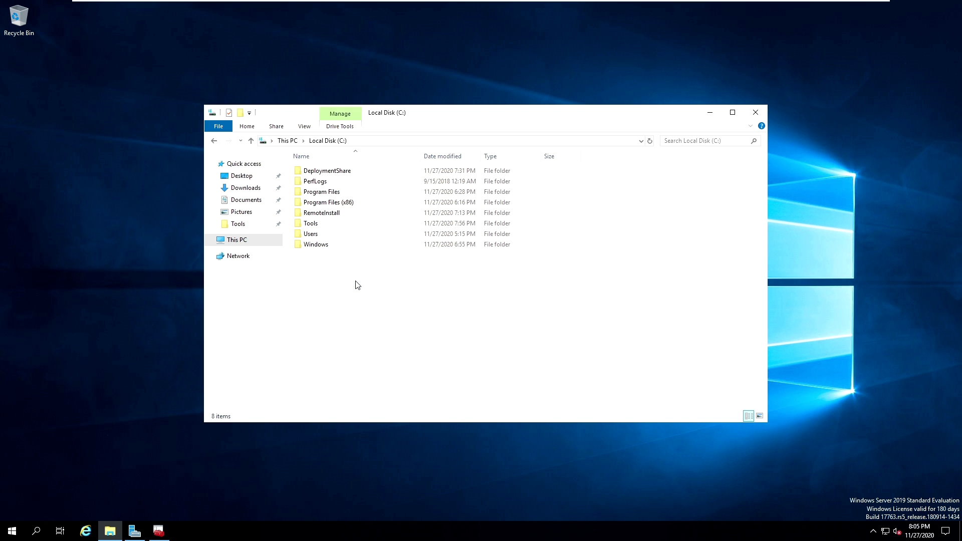
pyautogui.click(325, 227)
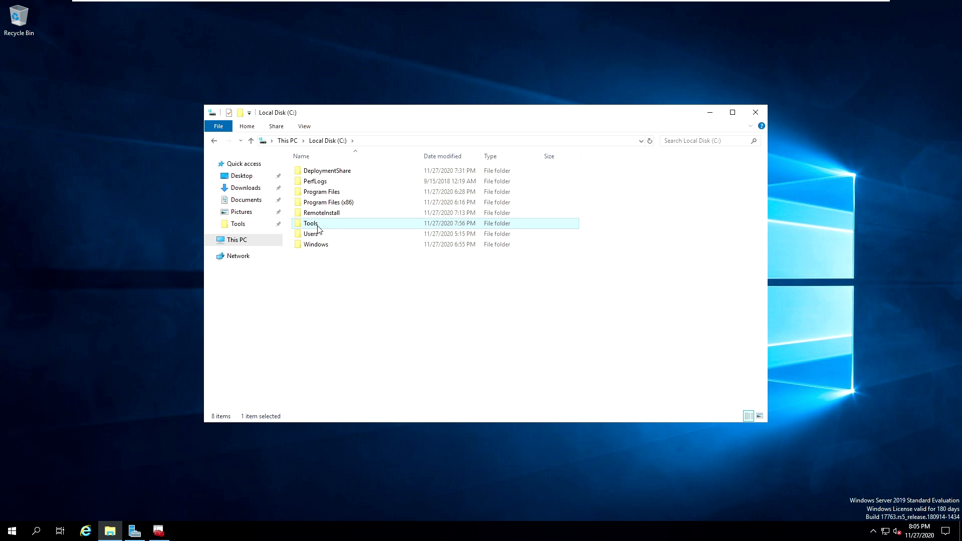
pyautogui.doubleClick(319, 227)
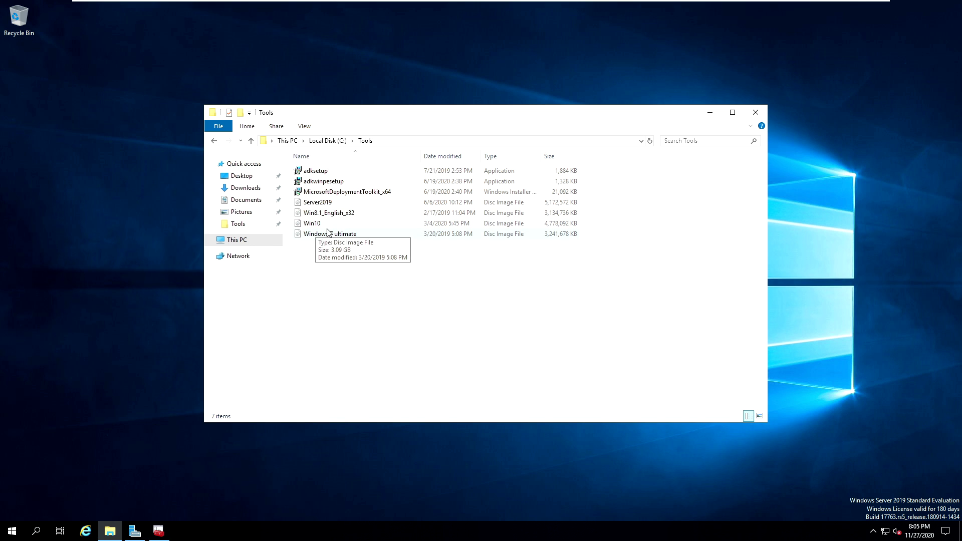
pyautogui.click(332, 234)
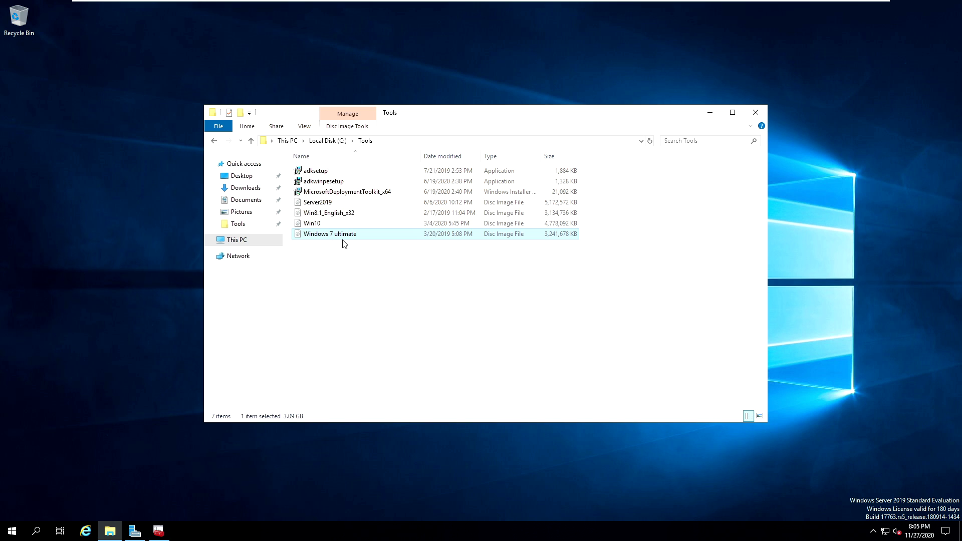
pyautogui.click(323, 214)
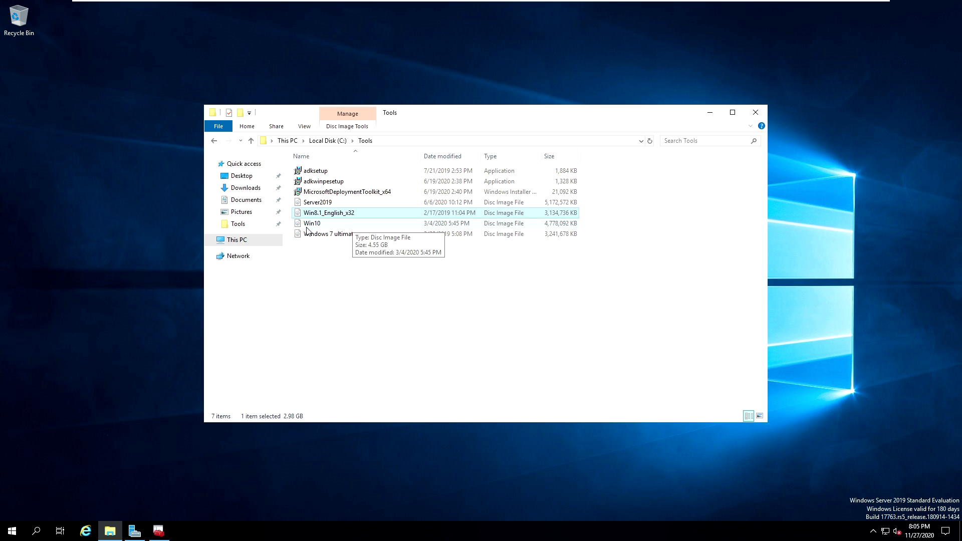
pyautogui.click(353, 224)
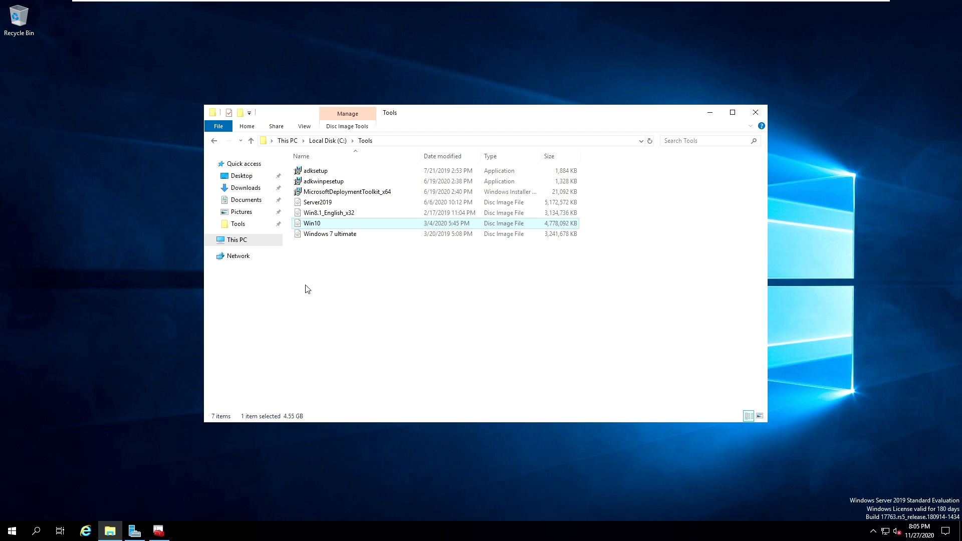
# Step: Mount the Windows 7 ultimate disc image and select all the files on its virtual DVD drive
pyautogui.click(331, 235)
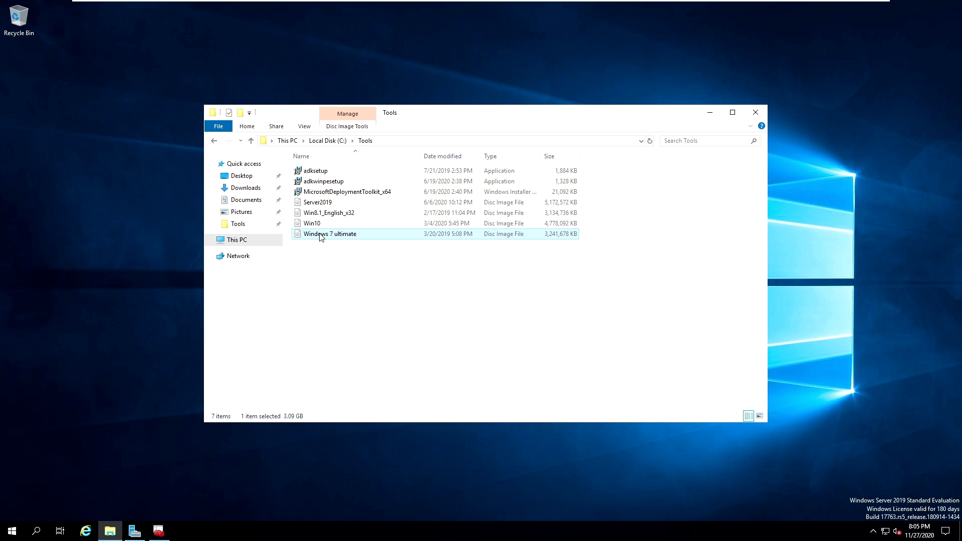
pyautogui.rightClick(321, 236)
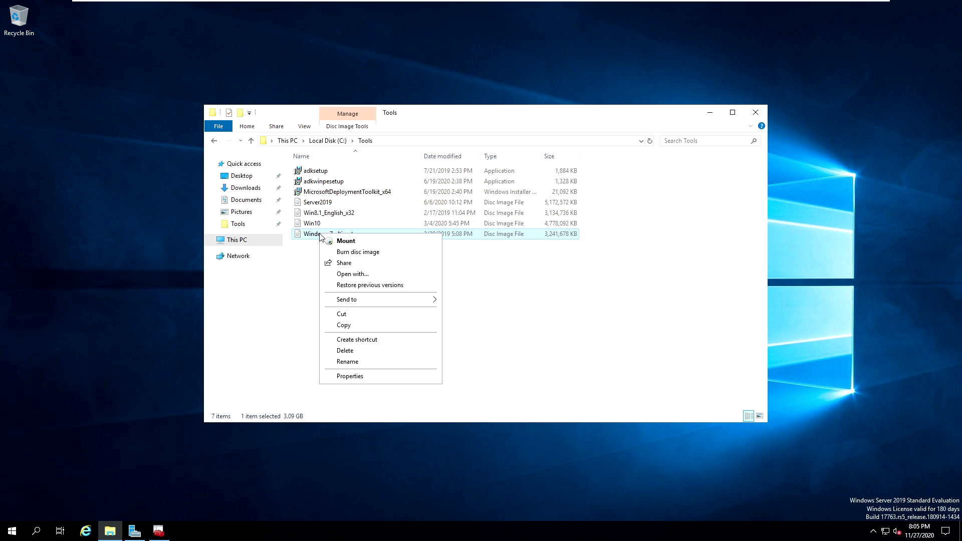
pyautogui.click(346, 242)
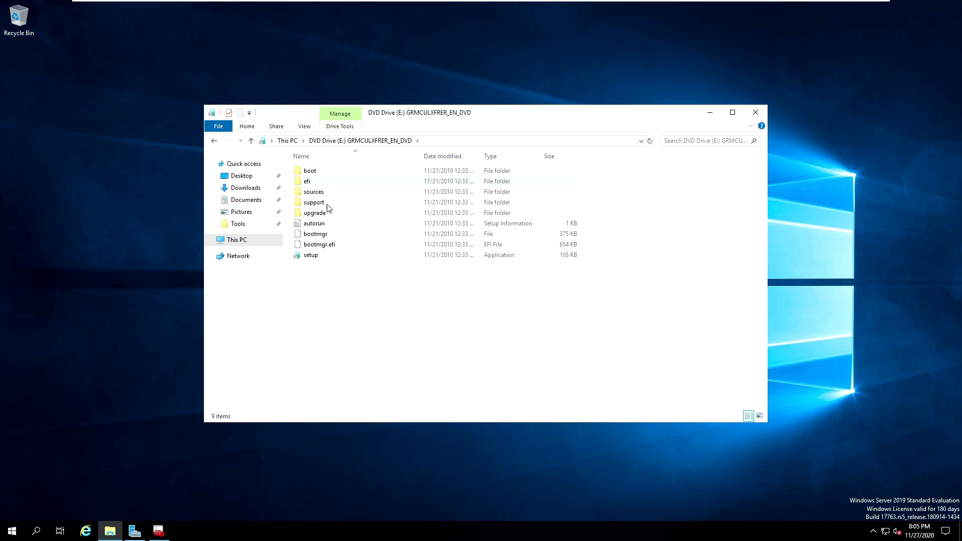
pyautogui.moveTo(360, 304); pyautogui.dragTo(297, 157)
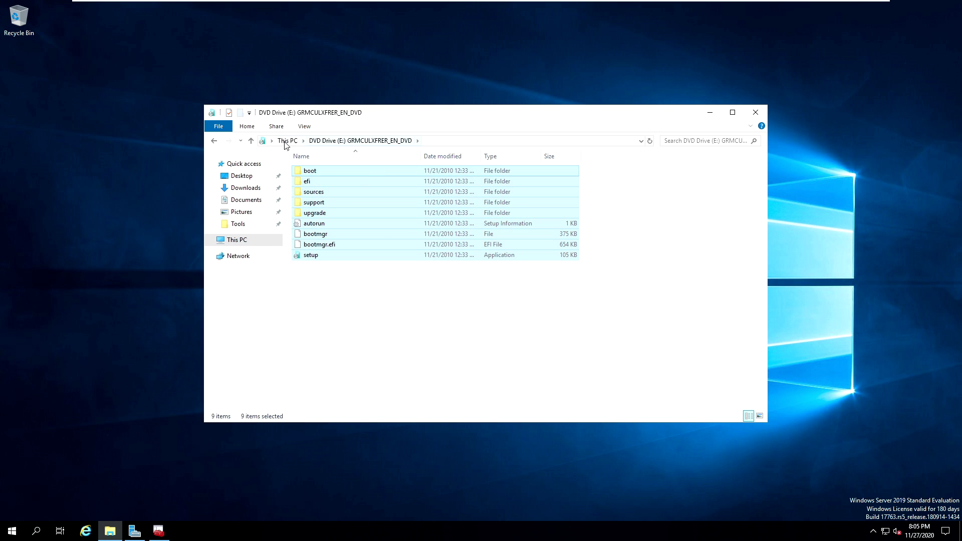
# Step: Return to the Tools folder on Local Disk (C:) and mount the Win8.1_English_x32 disc image
pyautogui.click(236, 240)
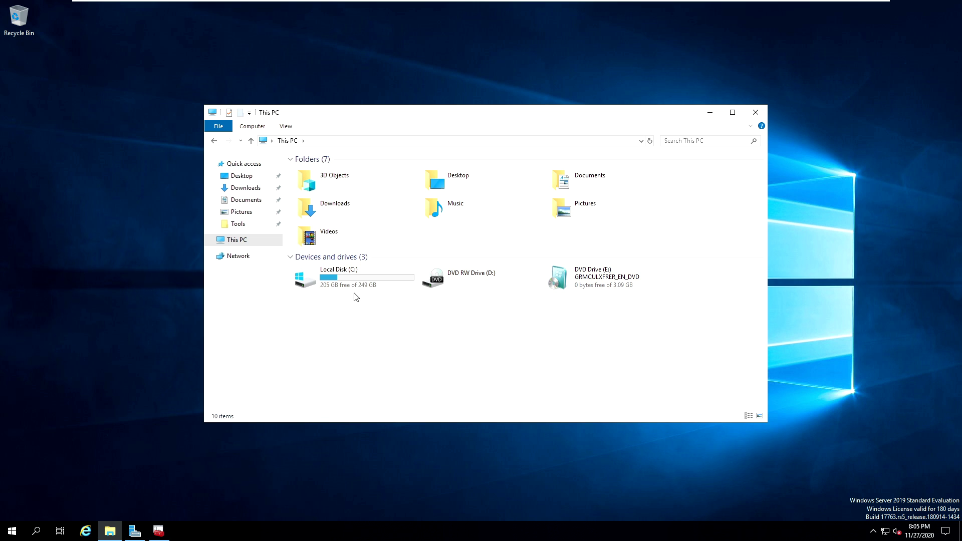
pyautogui.doubleClick(347, 278)
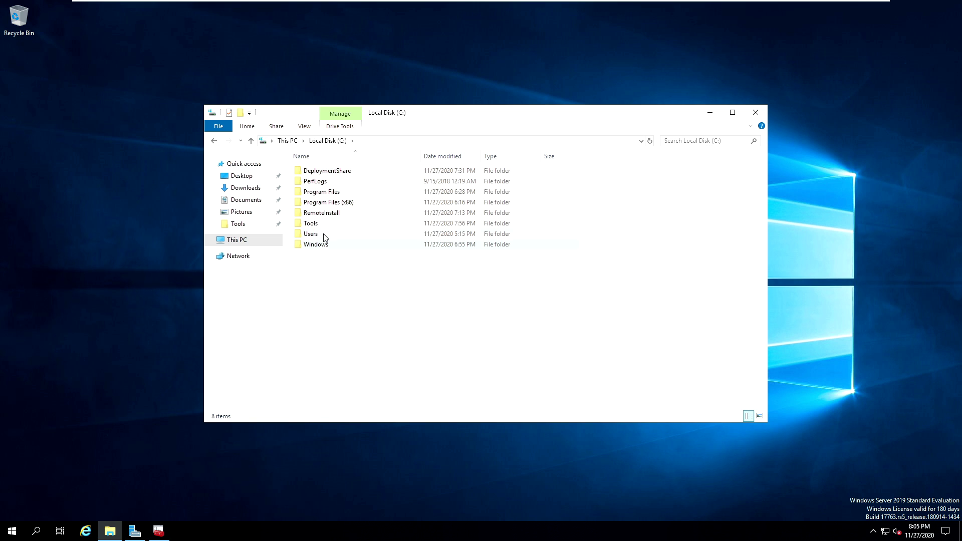
pyautogui.doubleClick(315, 225)
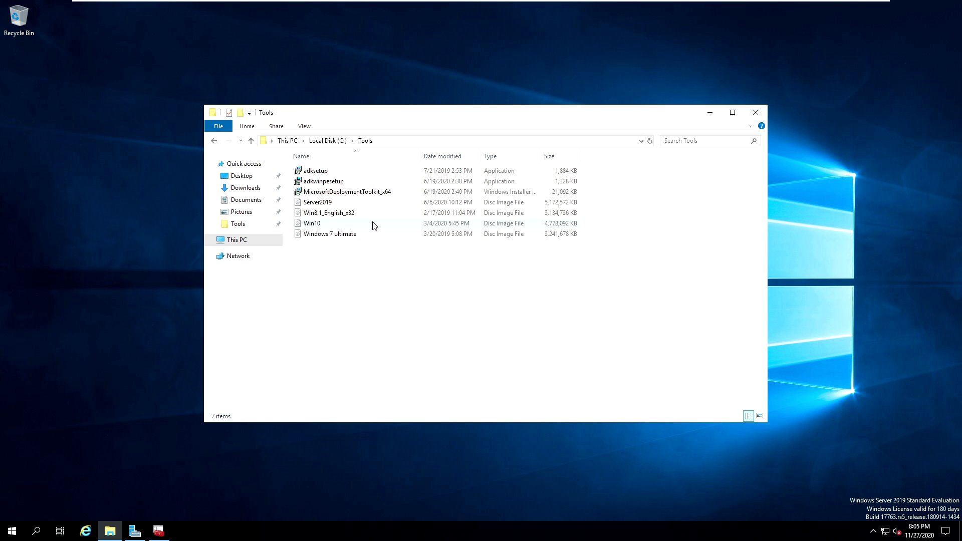
pyautogui.click(335, 216)
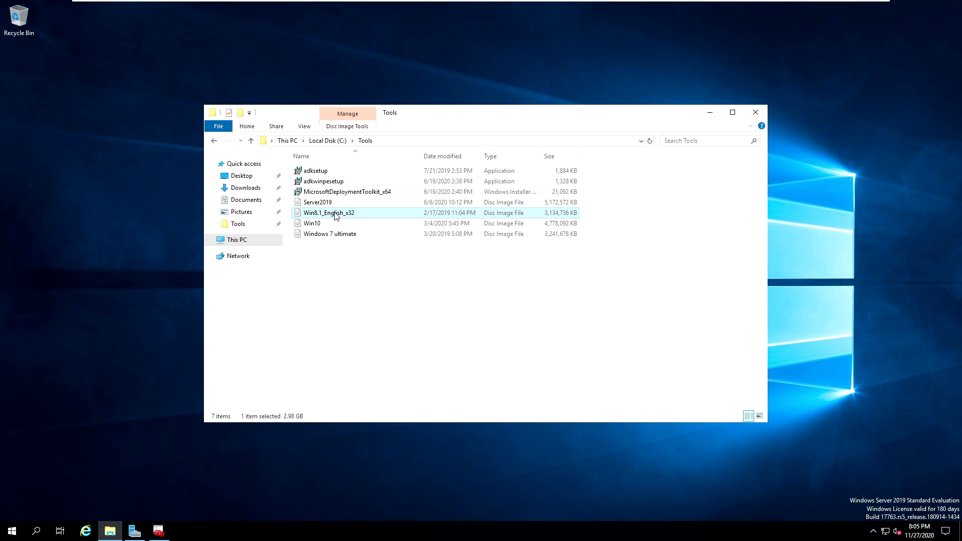
pyautogui.rightClick(335, 216)
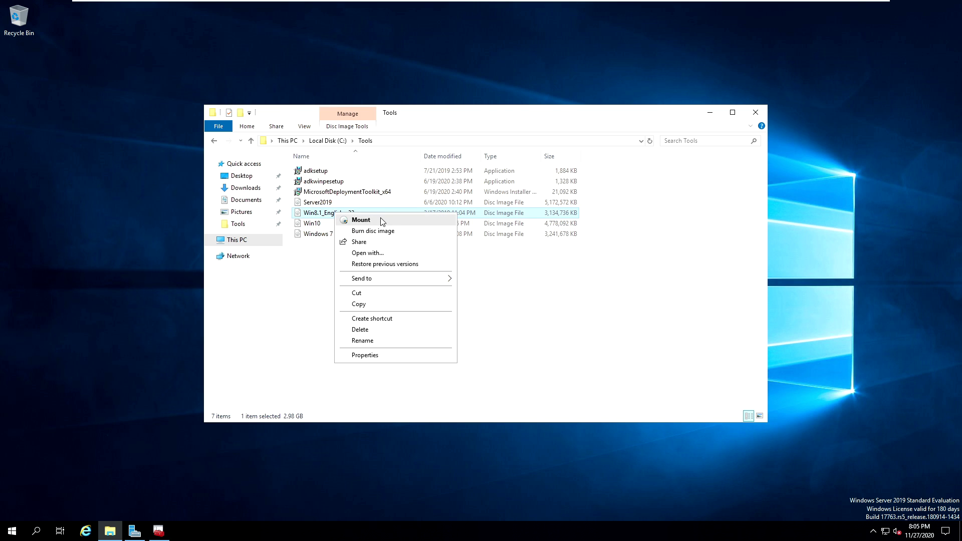
pyautogui.click(364, 223)
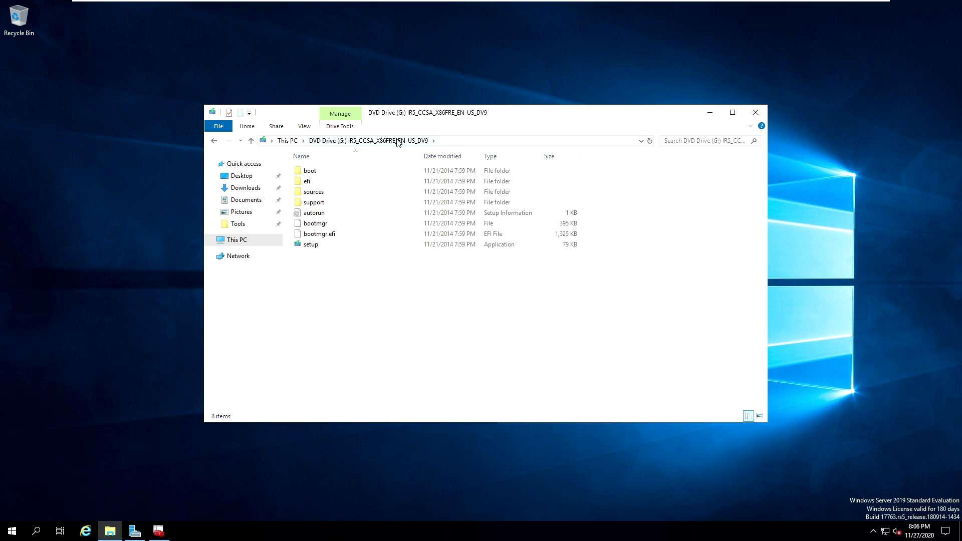
# Step: Go back to the Tools folder on Local Disk (C:) and mount the Win10 disc image
pyautogui.click(236, 241)
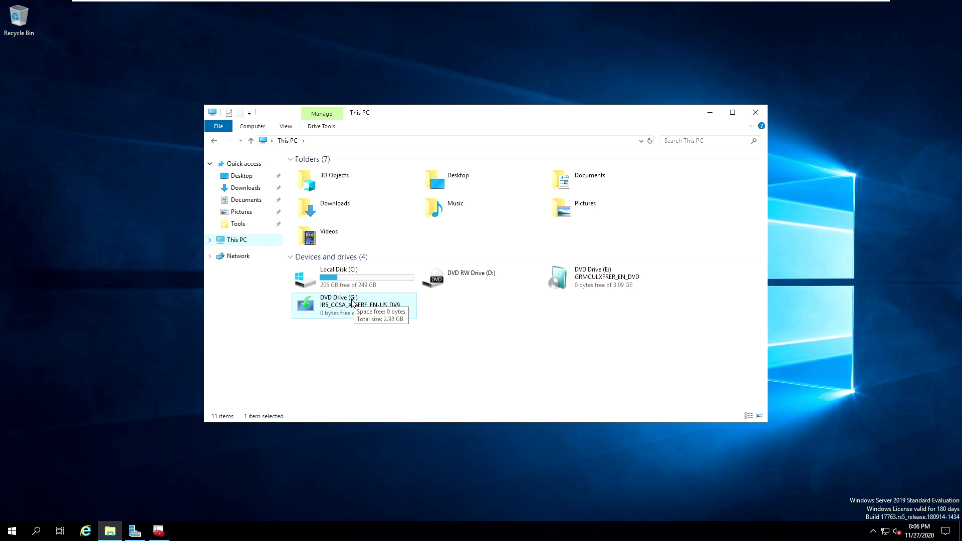
pyautogui.doubleClick(355, 279)
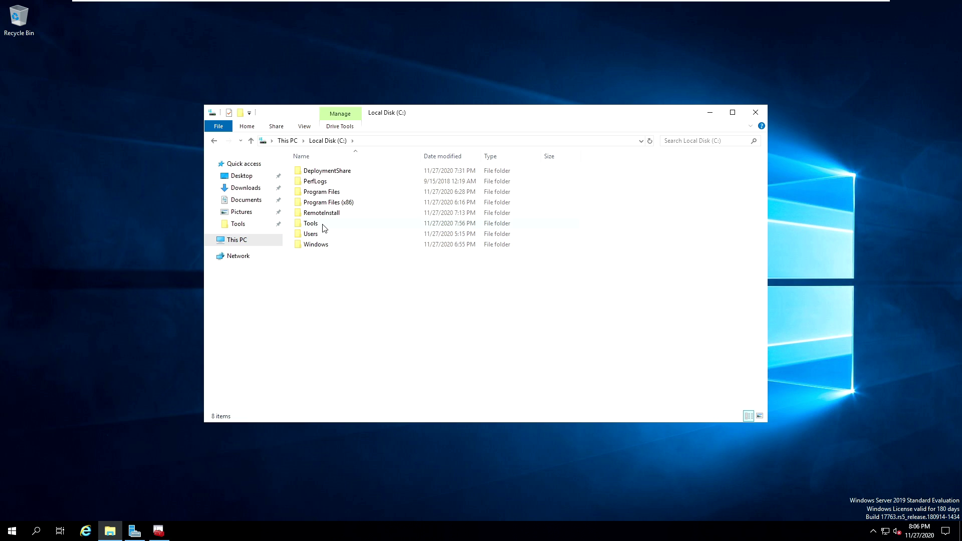
pyautogui.doubleClick(324, 229)
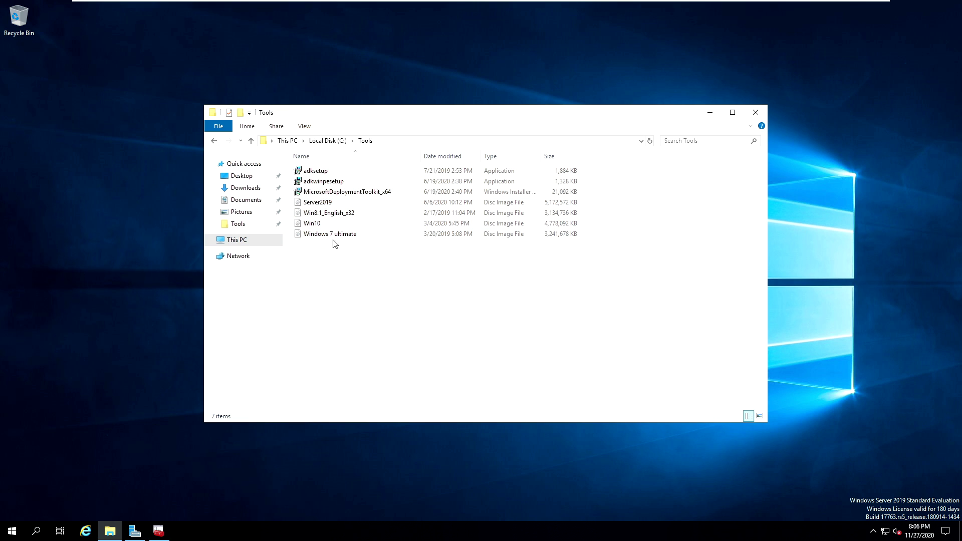
pyautogui.click(322, 225)
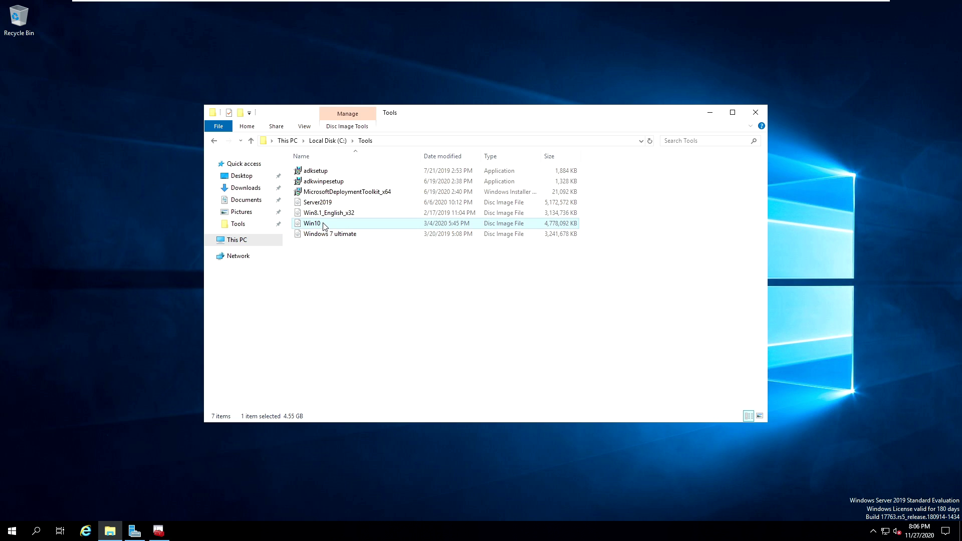
pyautogui.rightClick(323, 224)
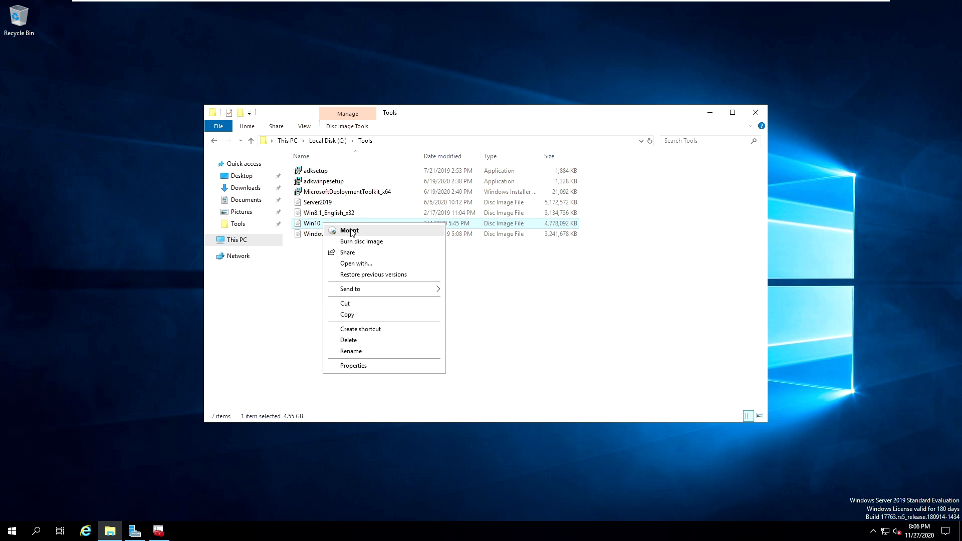
pyautogui.click(350, 231)
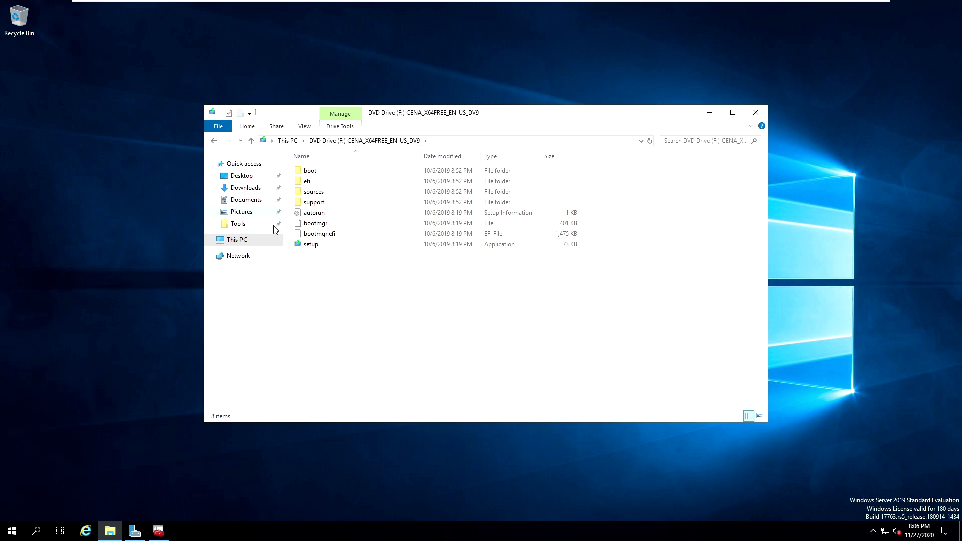
# Step: Show This PC and check the three mounted Windows DVD drives E:, F: and G:
pyautogui.click(243, 241)
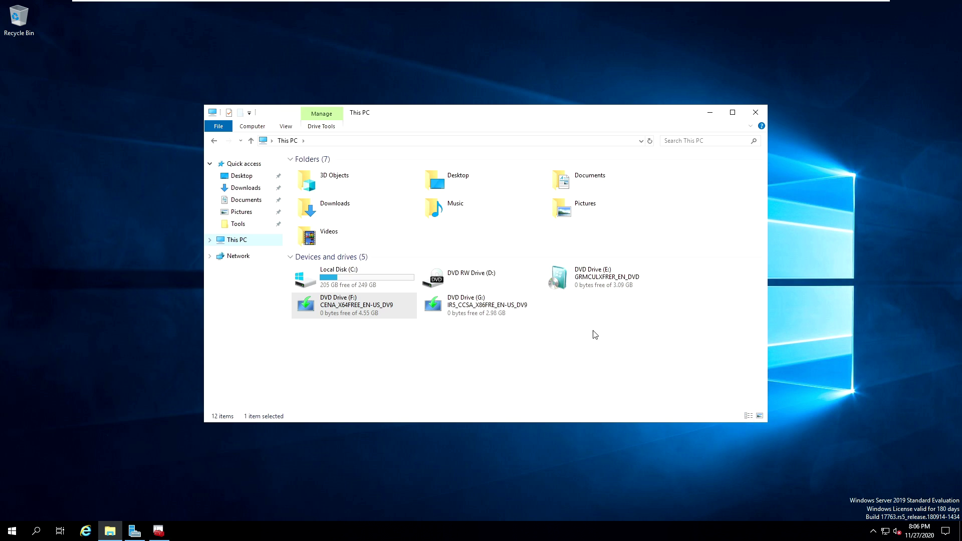
pyautogui.click(597, 273)
pyautogui.click(355, 312)
pyautogui.click(584, 287)
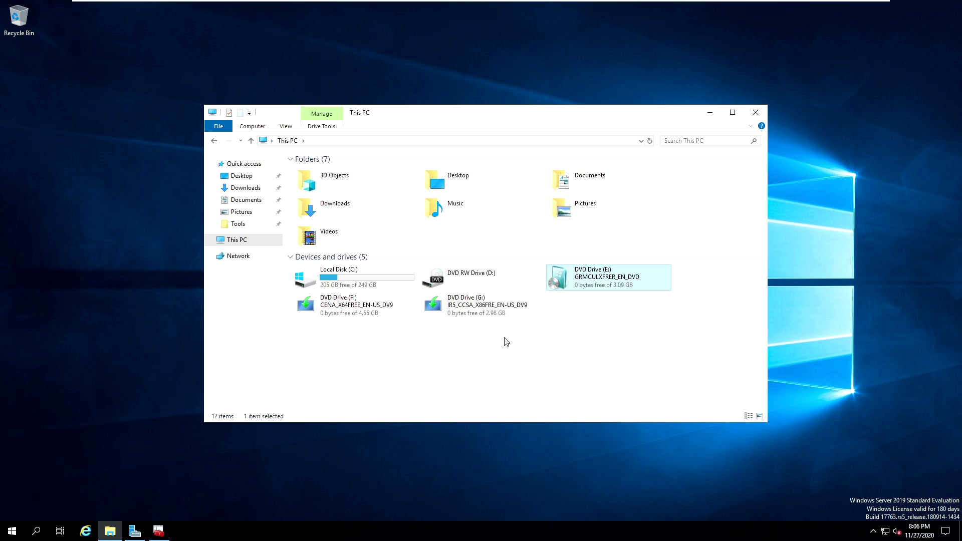
pyautogui.click(360, 314)
pyautogui.click(479, 307)
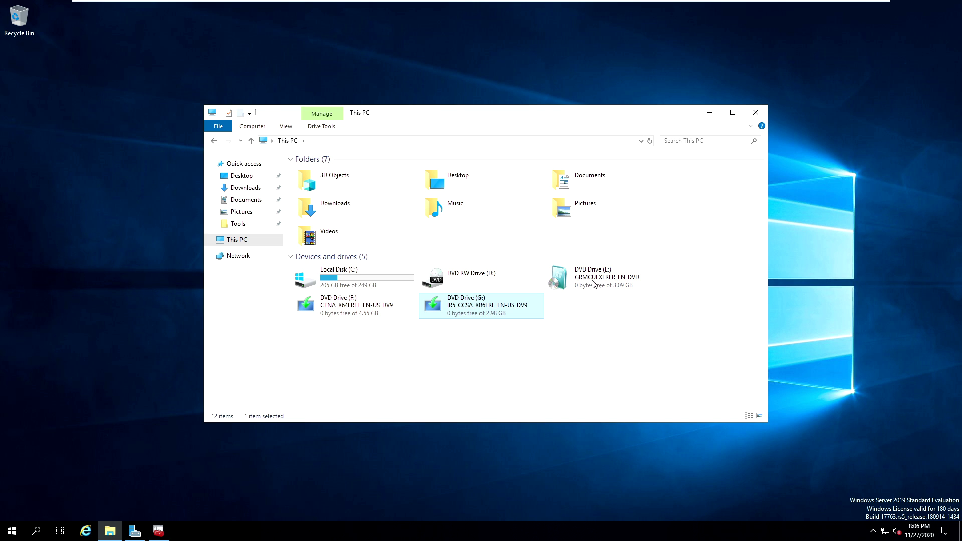